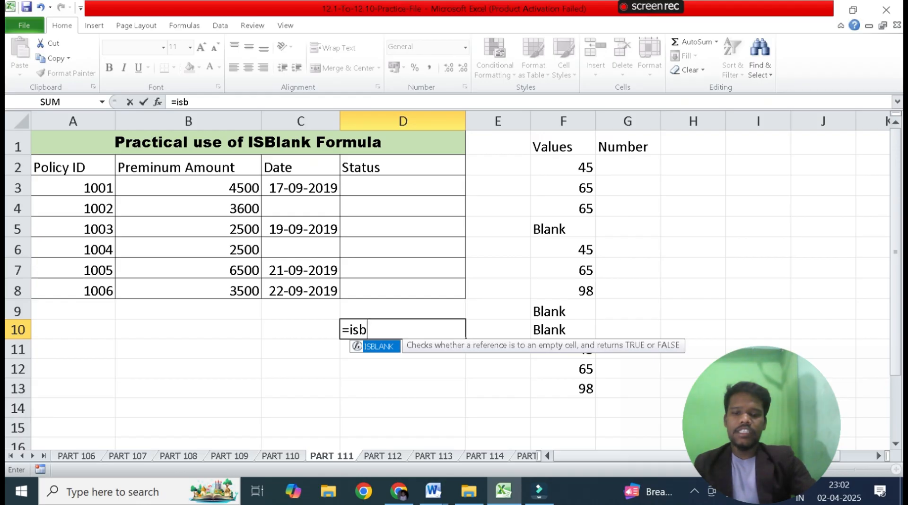
# Complete the ISBLANK formula in cell D10 so that it tests whether cell C10 is empty, and review it
pyautogui.press('Tab')
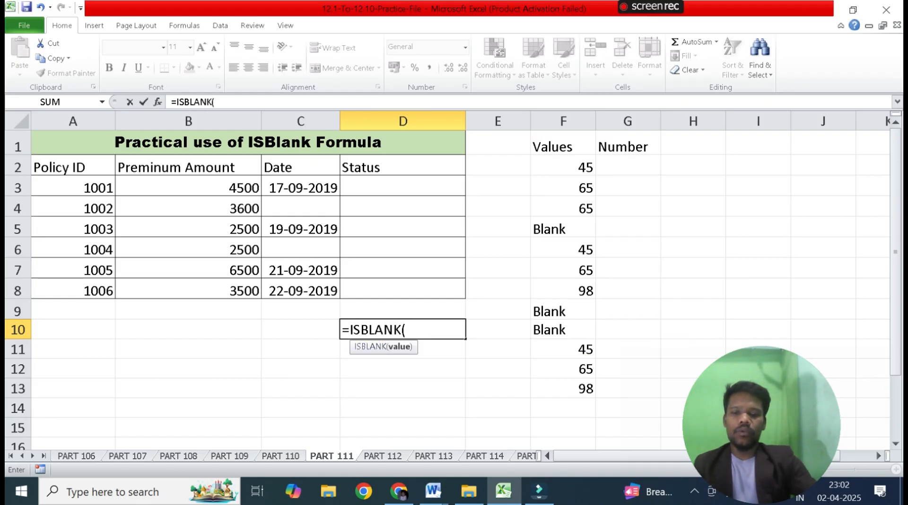
pyautogui.press('Left')
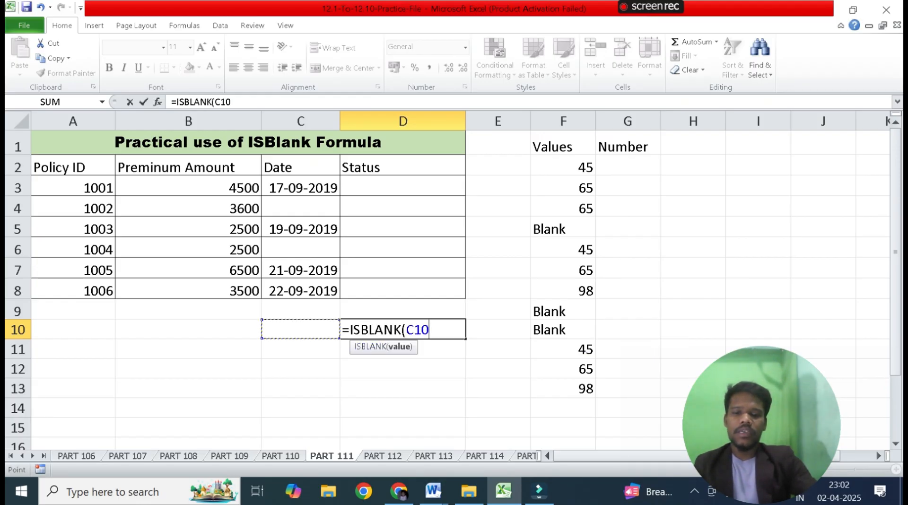
pyautogui.press('Return')
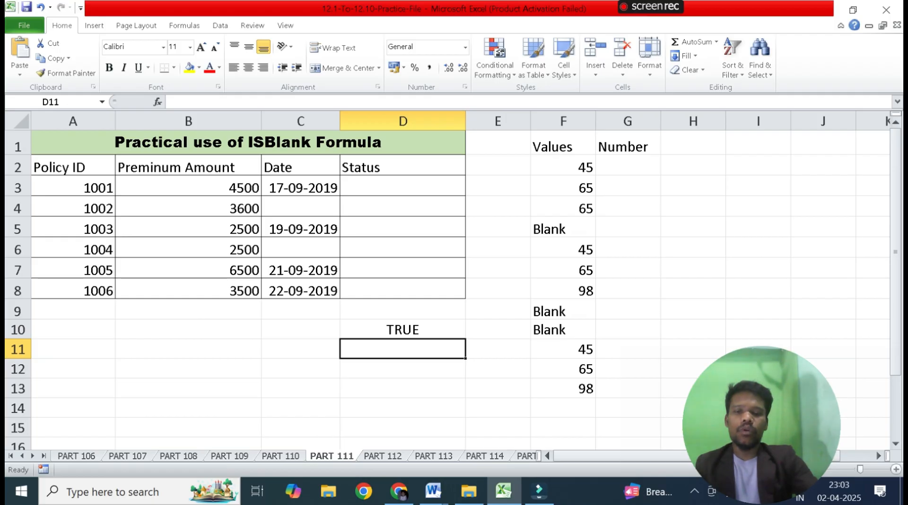
pyautogui.doubleClick(405, 329)
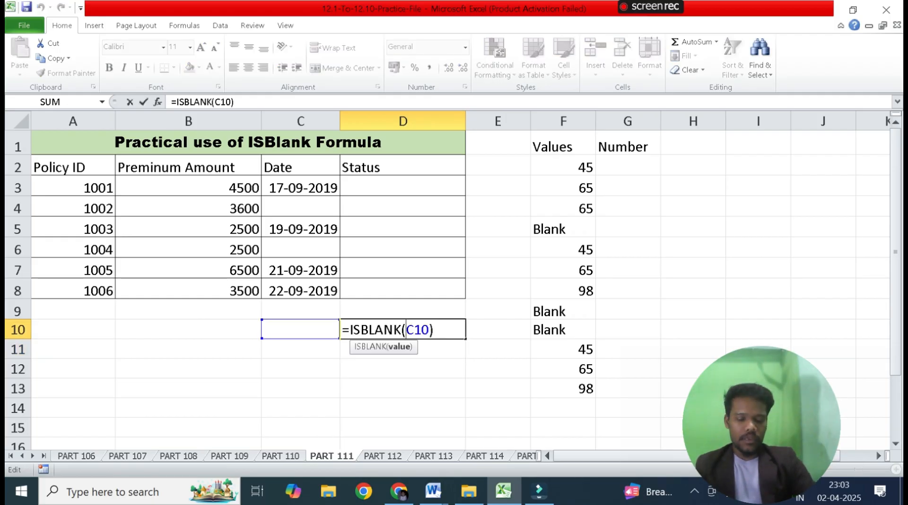
pyautogui.press('Return')
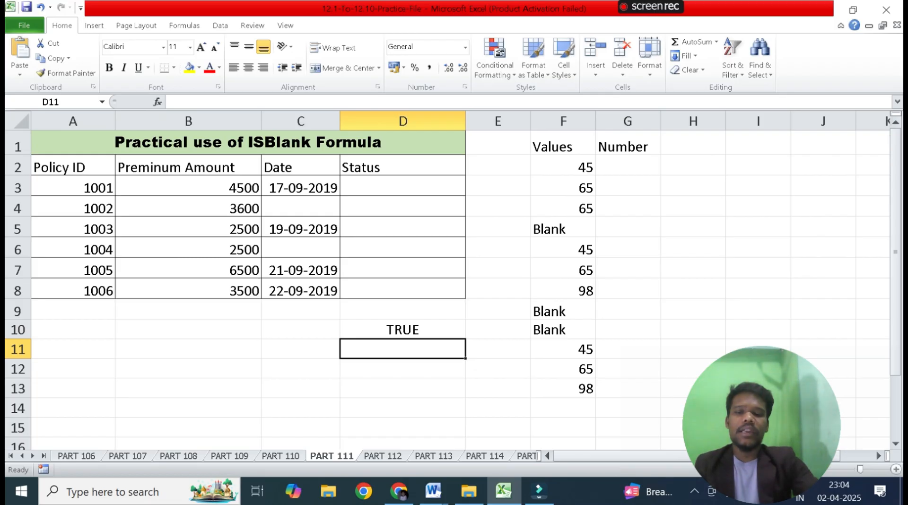
# Begin an IF formula in Status cell D3 with ISBLANK(C3) as its logical test
pyautogui.doubleClick(403, 187)
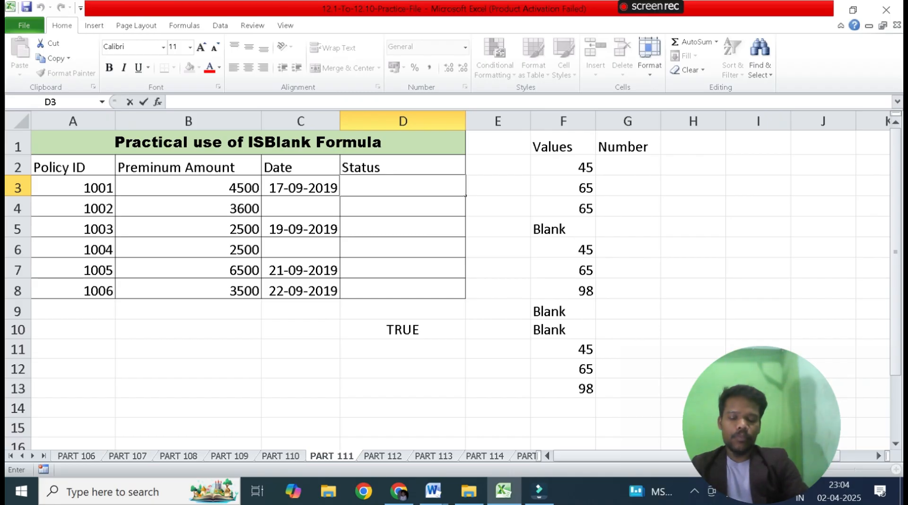
pyautogui.write('=')
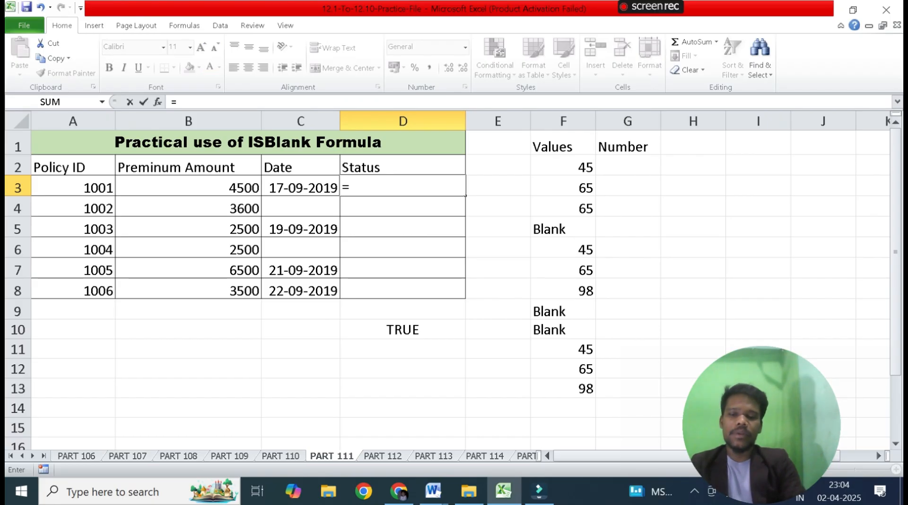
pyautogui.write('if')
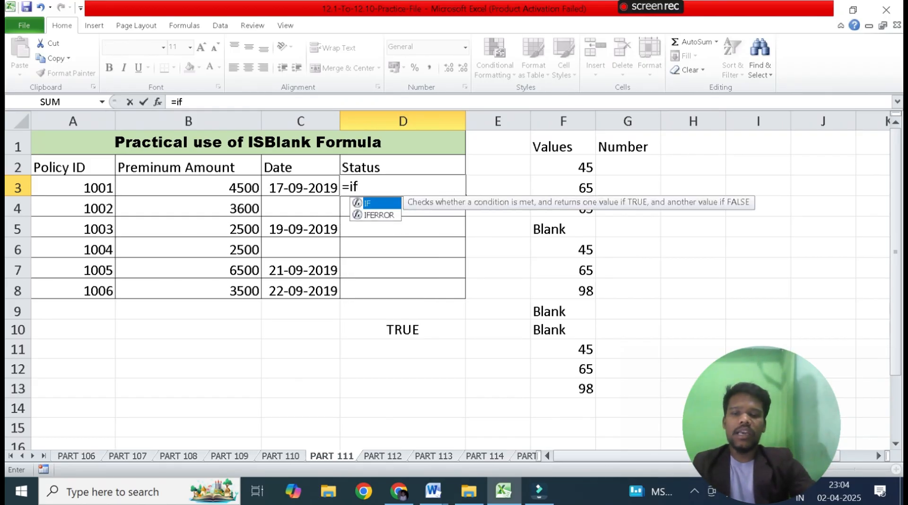
pyautogui.press('Tab')
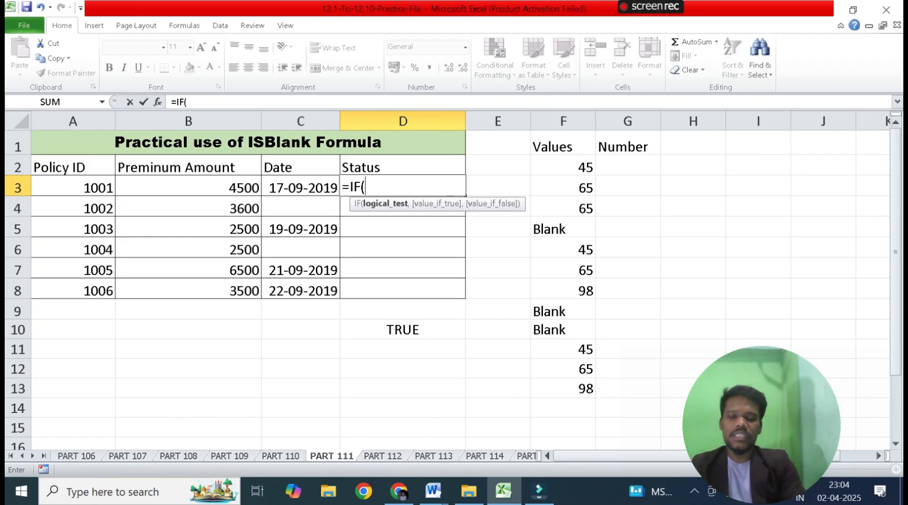
pyautogui.write('is')
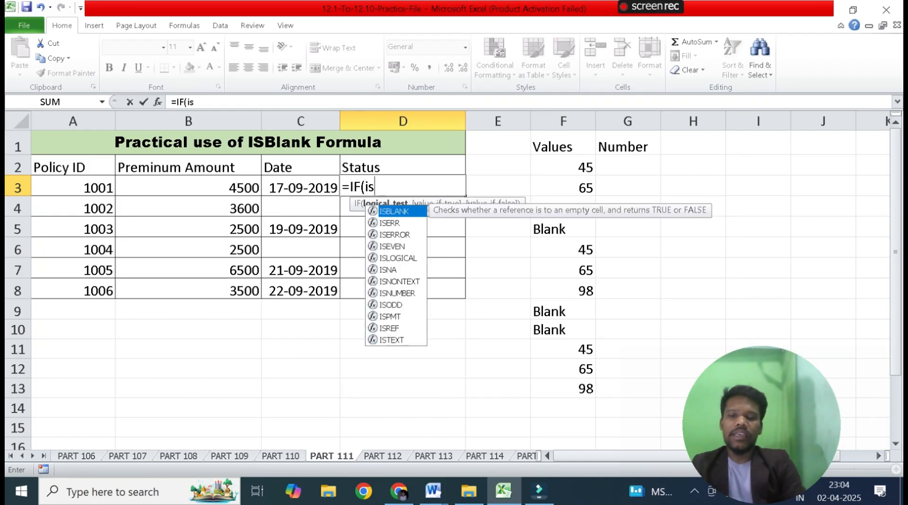
pyautogui.write('bla')
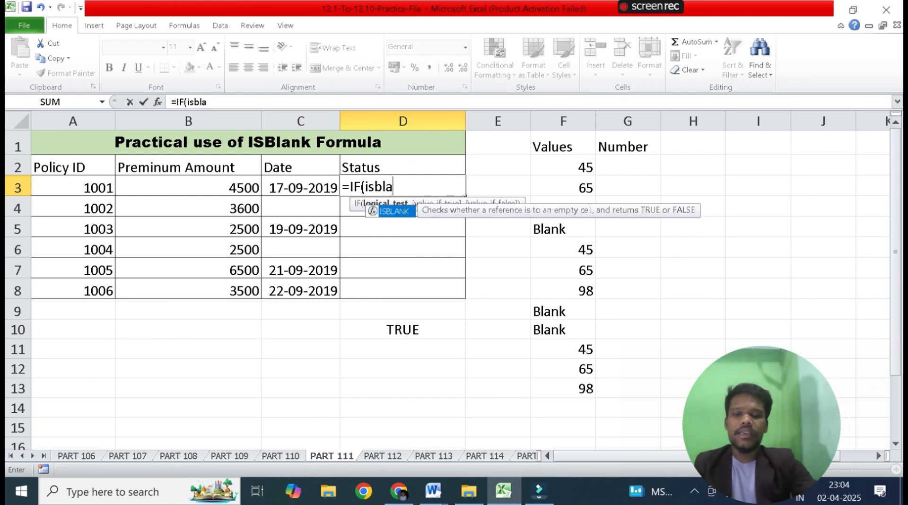
pyautogui.press('Tab')
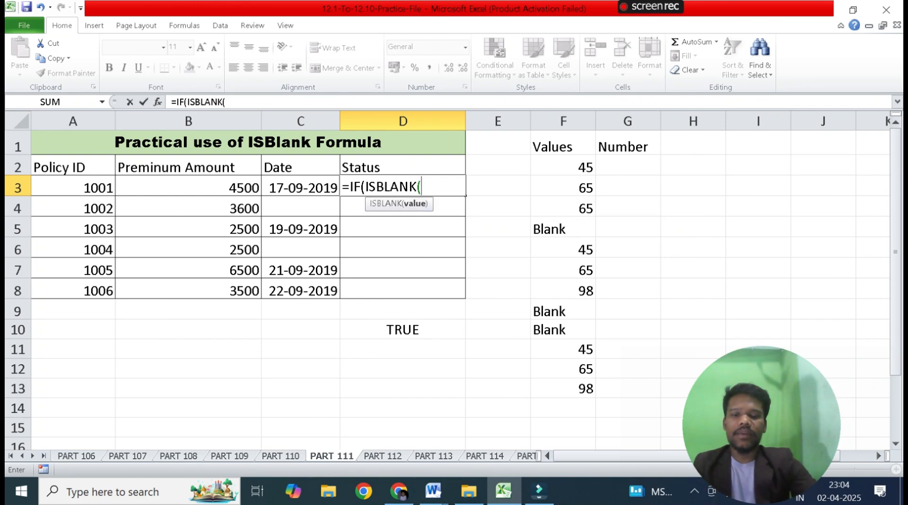
pyautogui.press('Left')
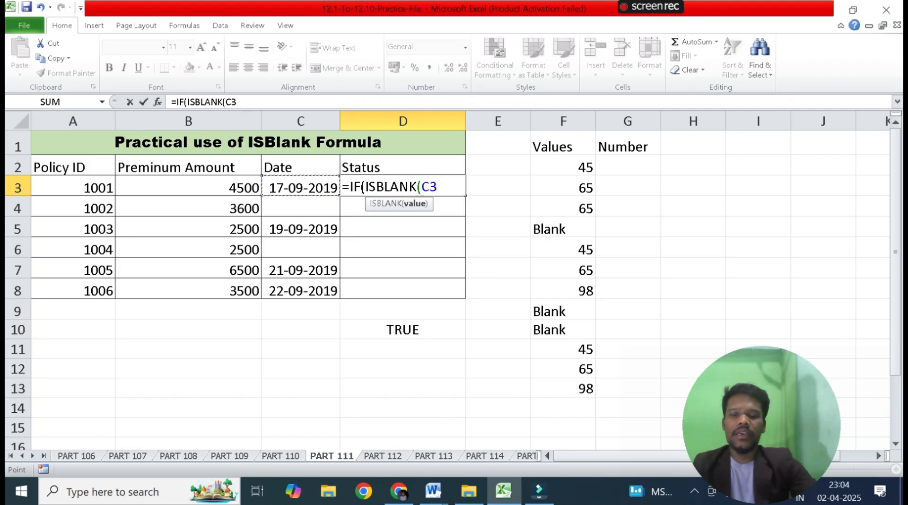
pyautogui.write('),')
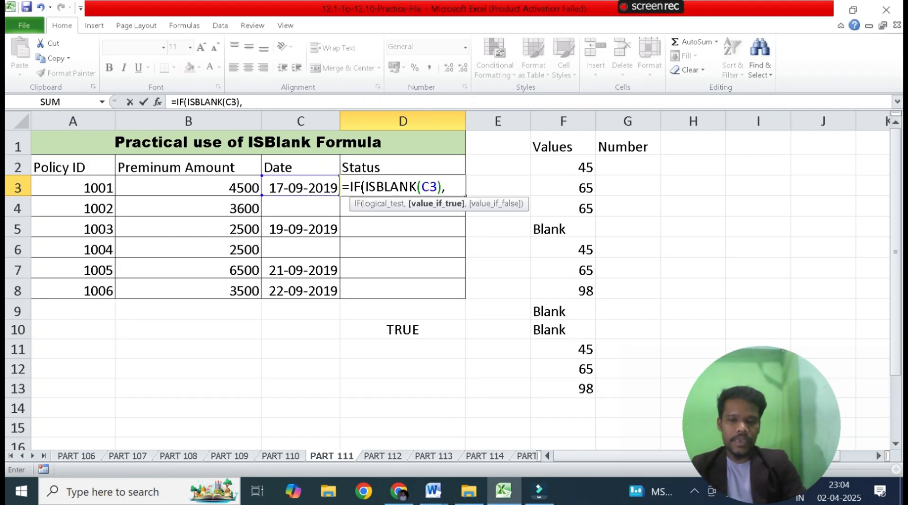
# Complete the IF formula in D3 to return "Pending" when the date is blank and "Received" otherwise
pyautogui.write('"')
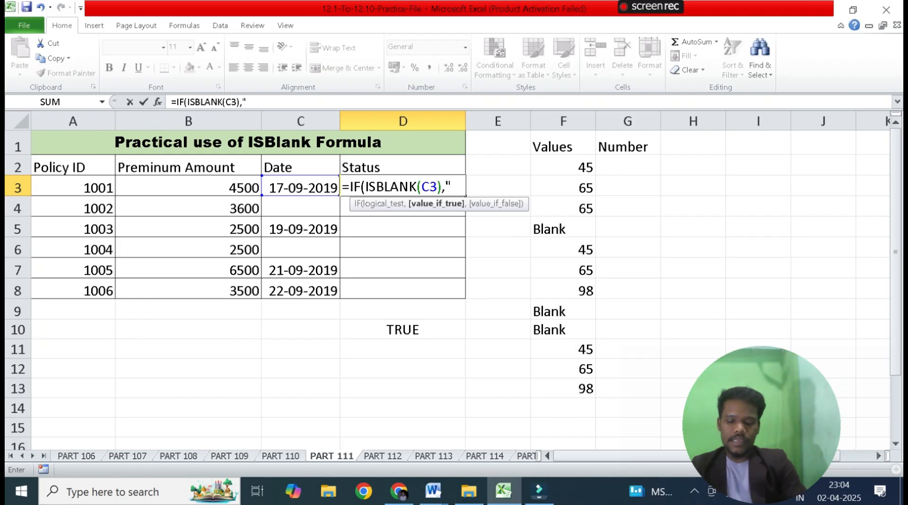
pyautogui.write('P')
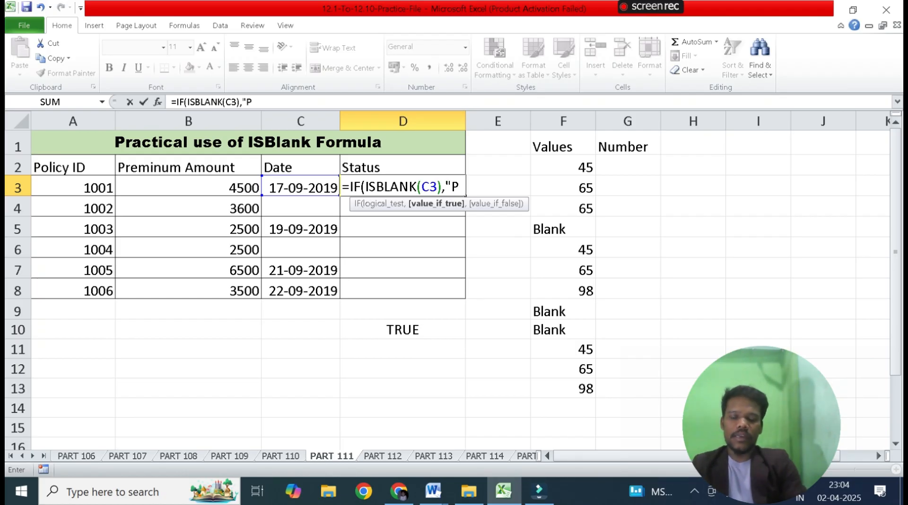
pyautogui.write('endi')
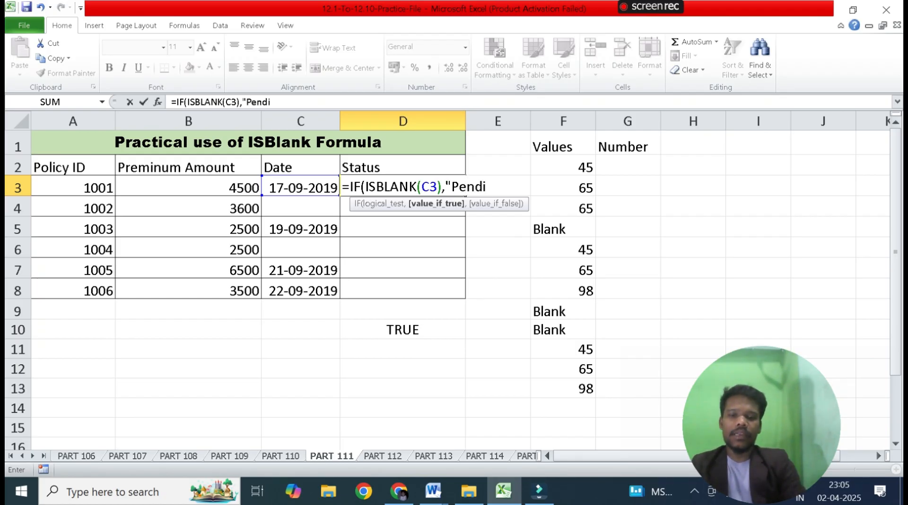
pyautogui.write('ng"|')
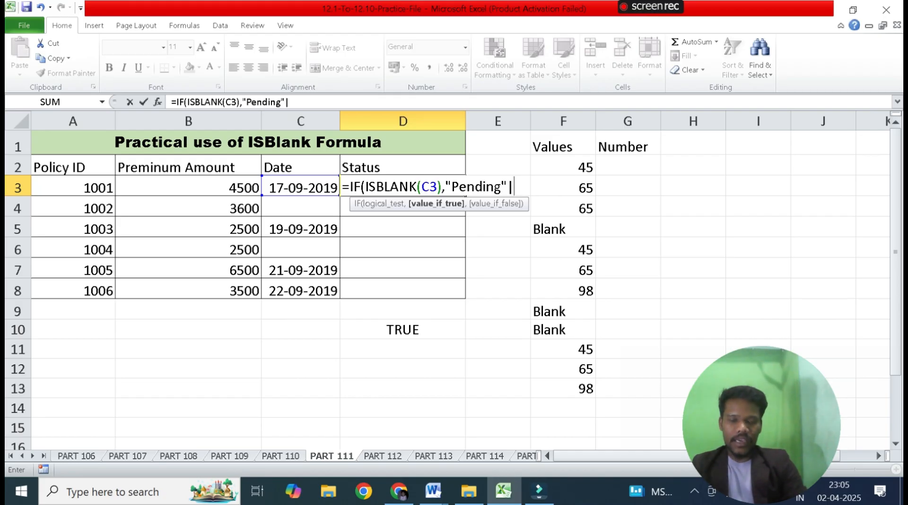
pyautogui.write(',')
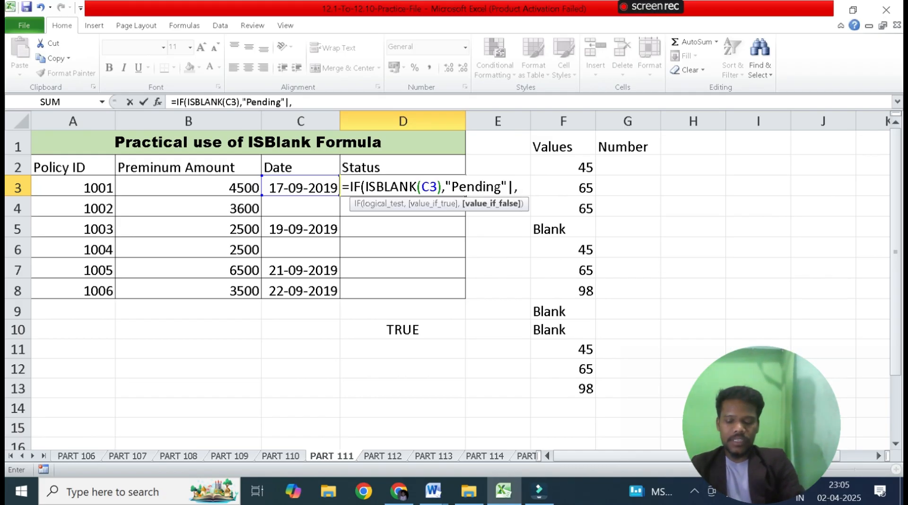
pyautogui.write('Received"')
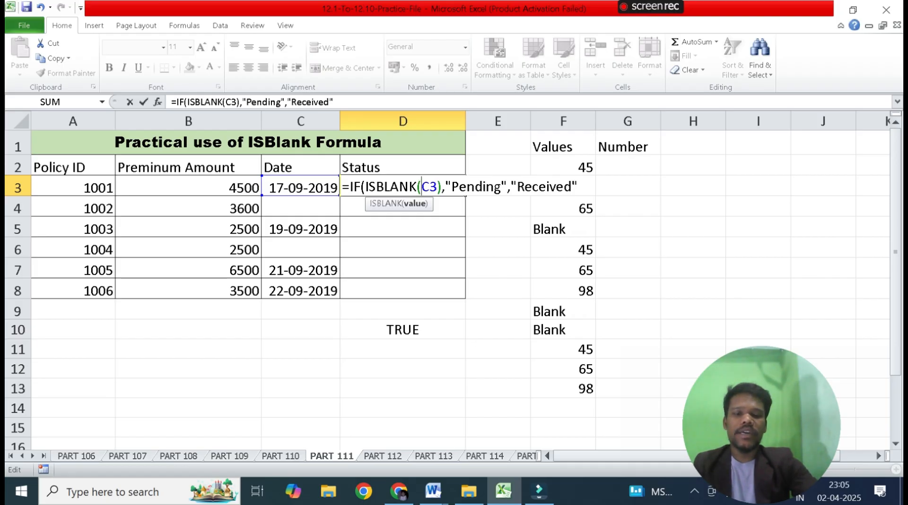
pyautogui.click(577, 186)
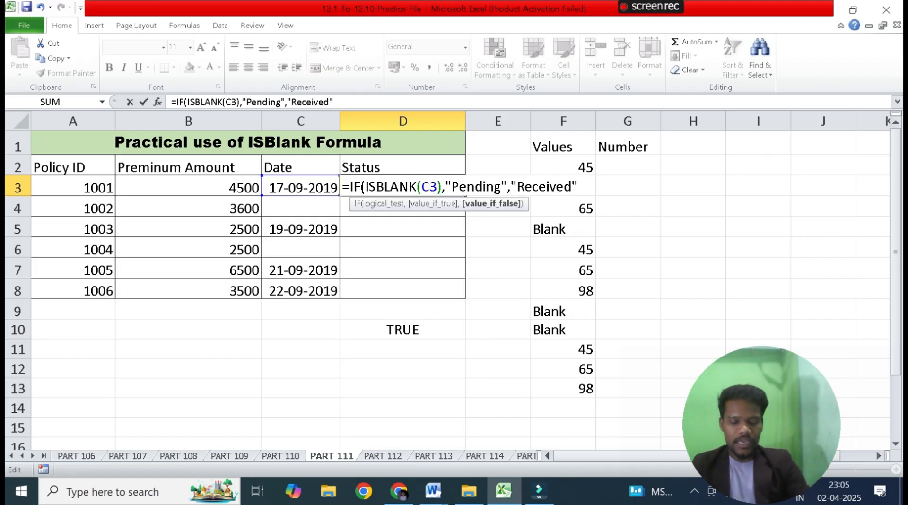
pyautogui.write(')')
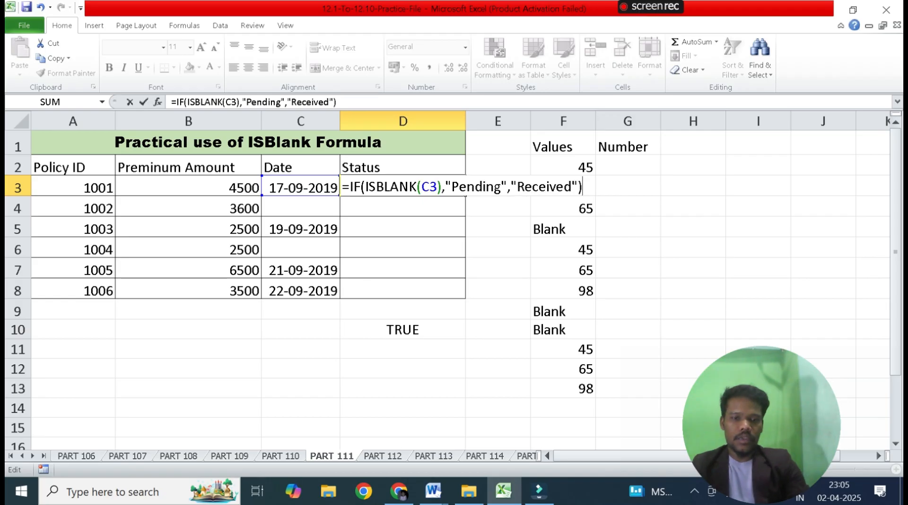
pyautogui.press('Return')
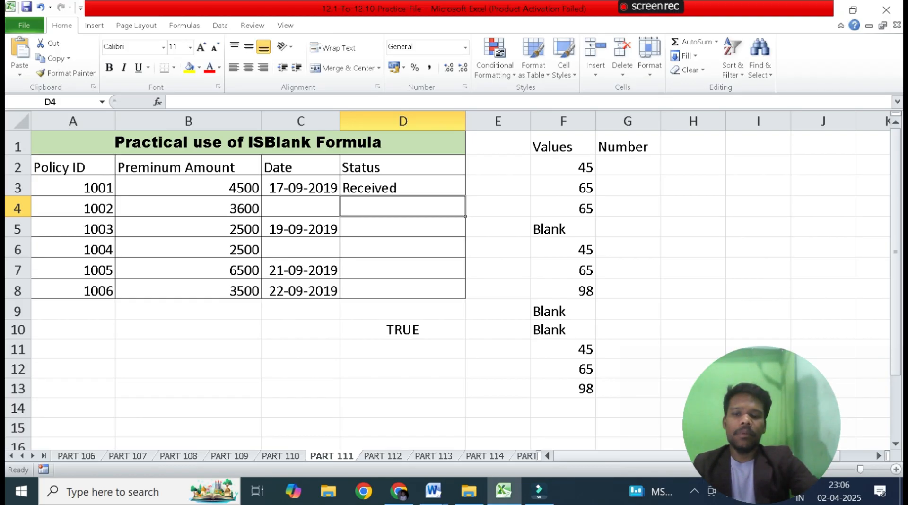
# Copy the status formula from D3 down through D8 and review the formula in D3
pyautogui.click(402, 187)
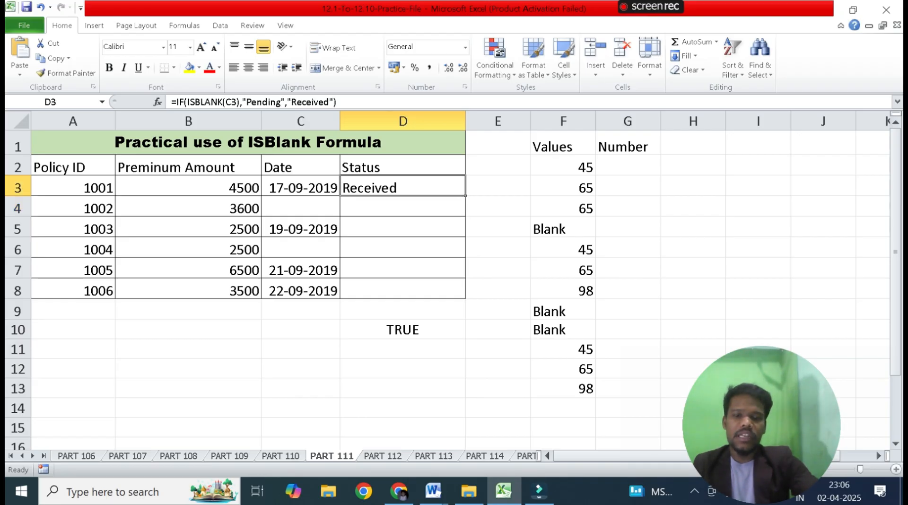
pyautogui.moveTo(466, 196); pyautogui.dragTo(464, 297)
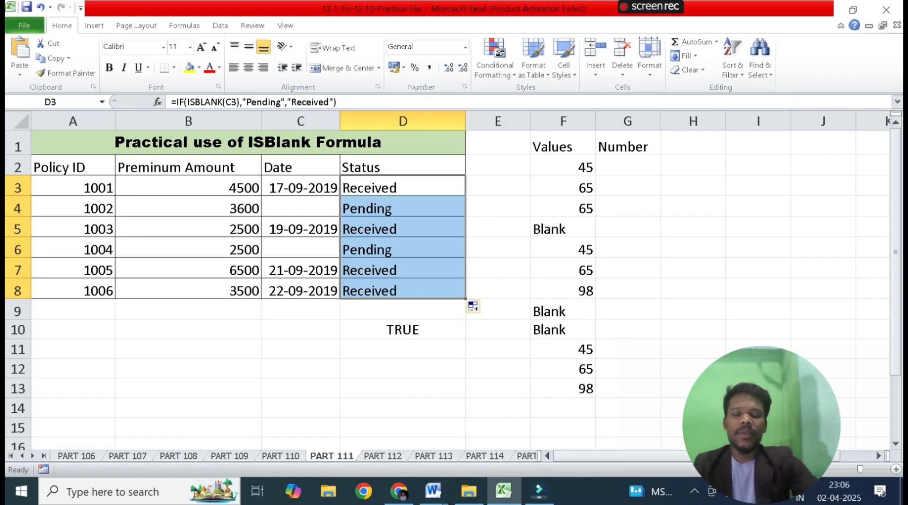
pyautogui.doubleClick(390, 187)
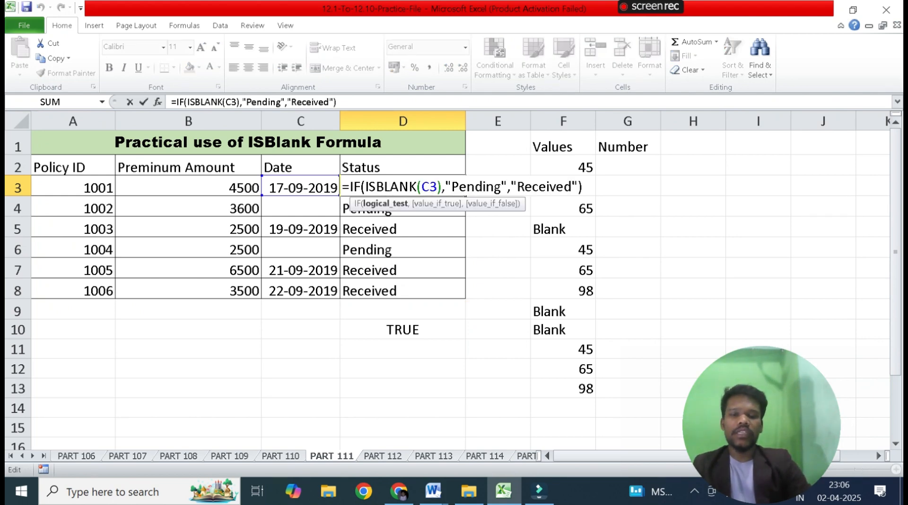
pyautogui.press('Return')
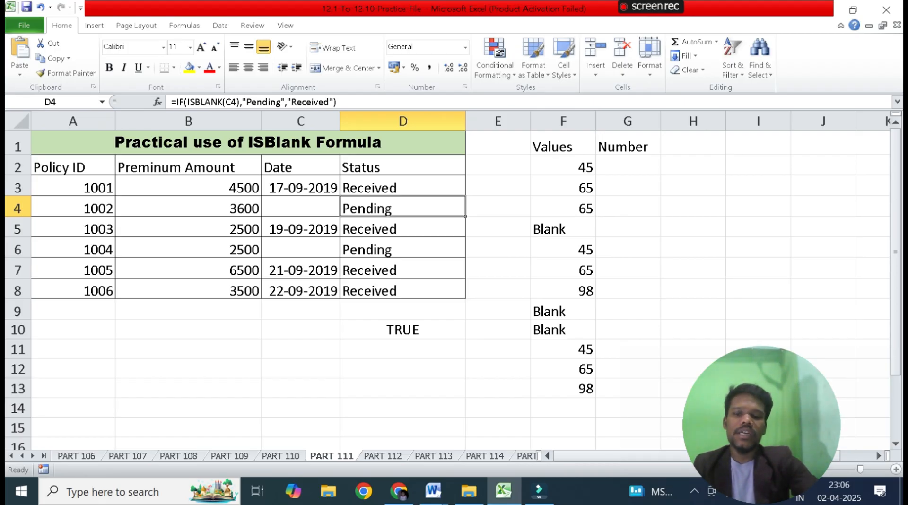
# Examine date cell C4 and compare the numeric and "Blank" entries under Values with the adjacent Number column
pyautogui.click(301, 206)
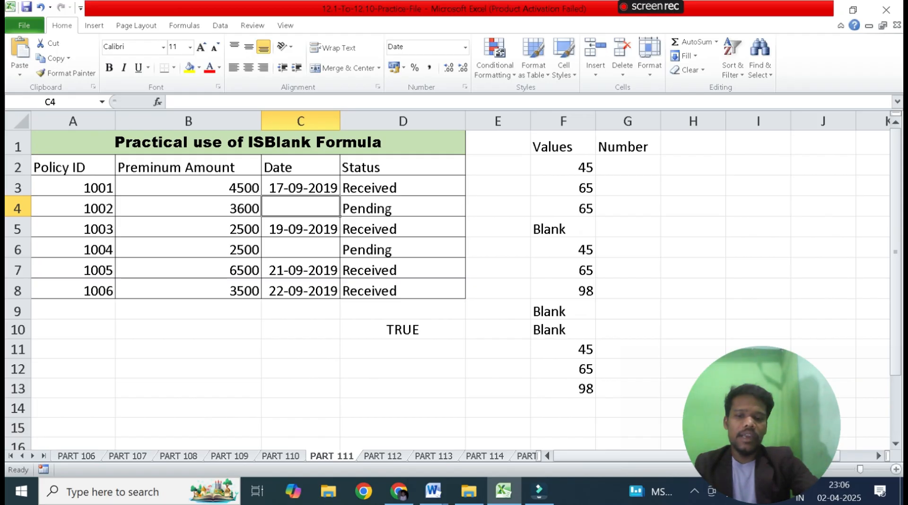
pyautogui.click(403, 330)
pyautogui.click(563, 271)
pyautogui.click(627, 188)
pyautogui.click(628, 290)
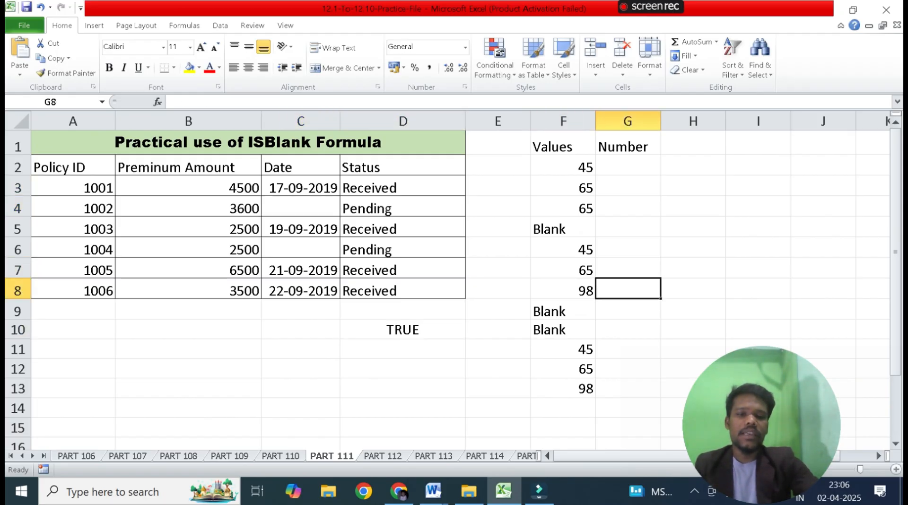
pyautogui.click(628, 188)
pyautogui.click(628, 165)
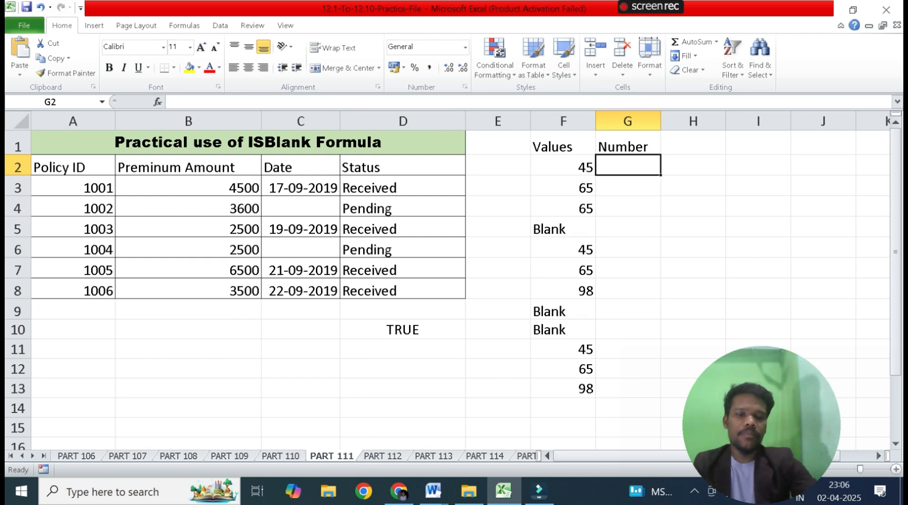
pyautogui.click(563, 166)
pyautogui.click(628, 165)
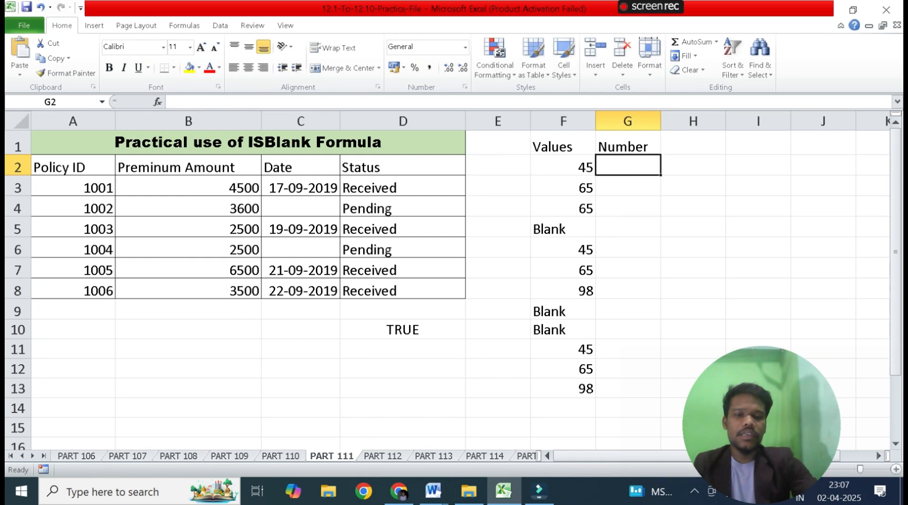
pyautogui.click(563, 165)
pyautogui.click(627, 166)
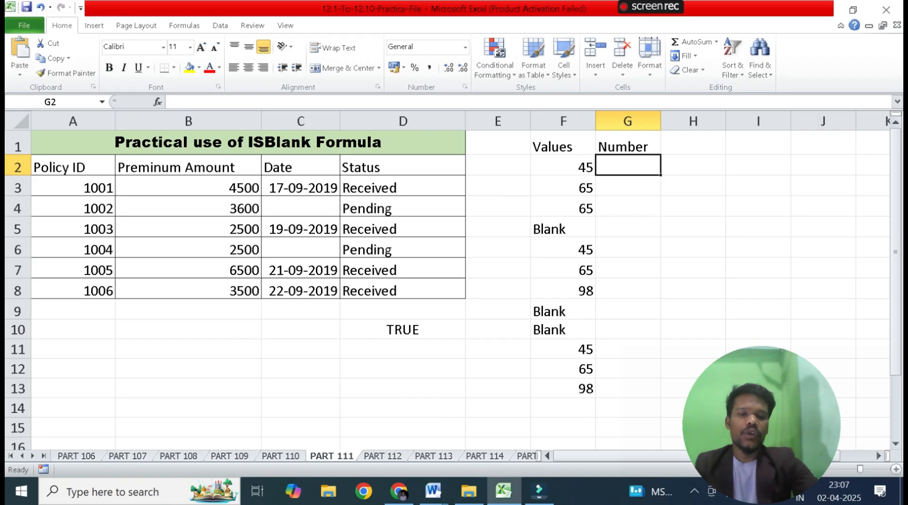
pyautogui.click(563, 227)
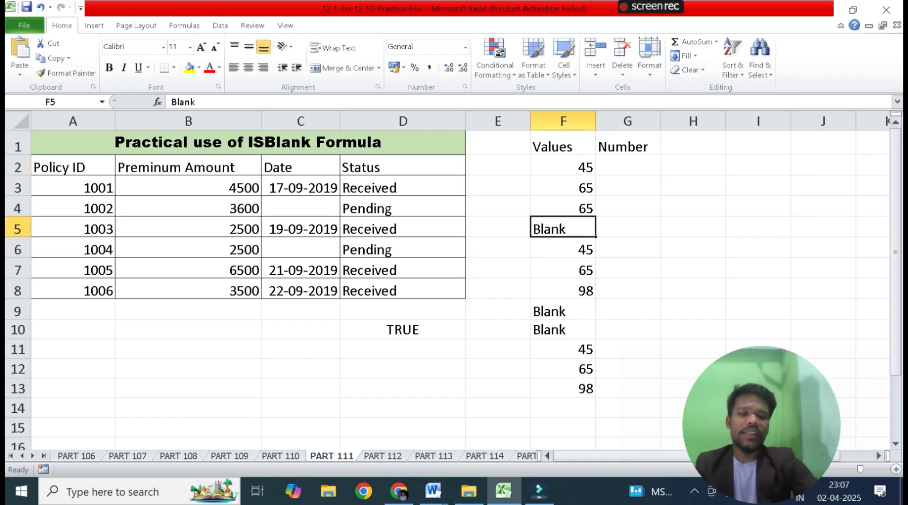
pyautogui.click(627, 228)
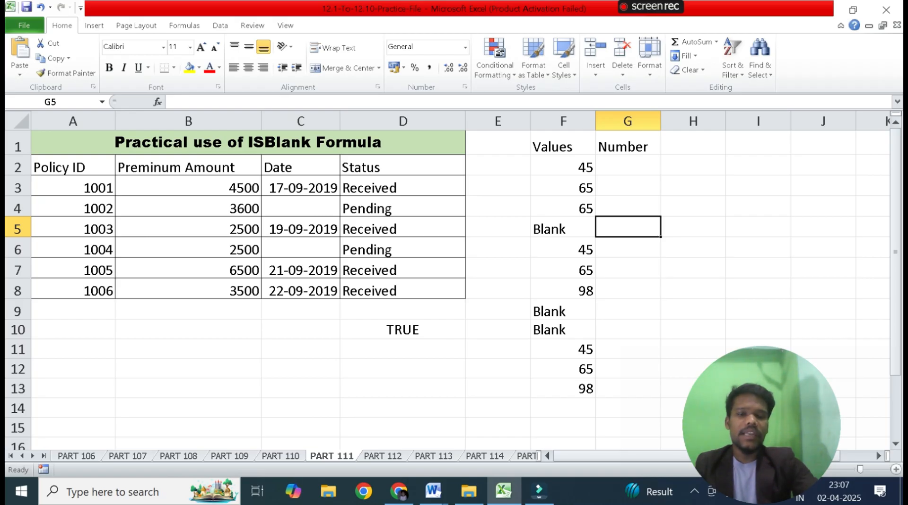
# Begin an IF formula in Number cell G2 with ISTEXT(F2) as its logical test
pyautogui.doubleClick(628, 166)
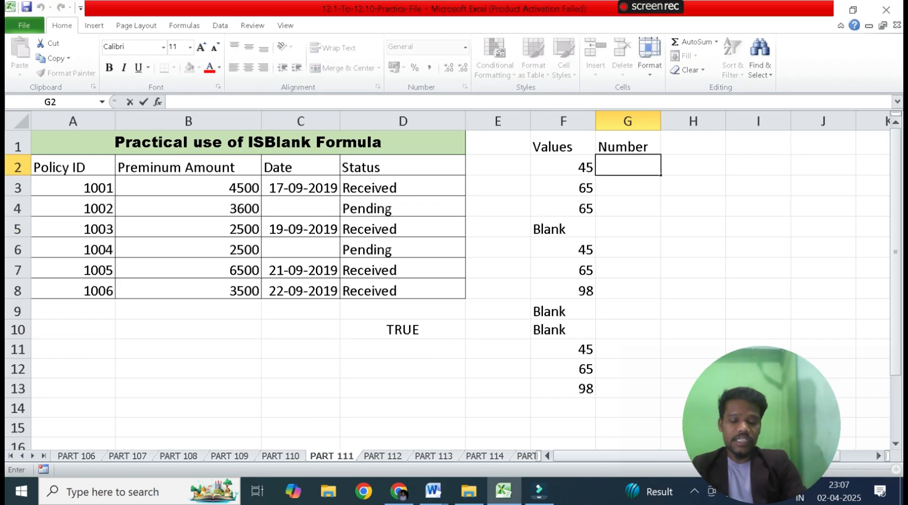
pyautogui.write('=')
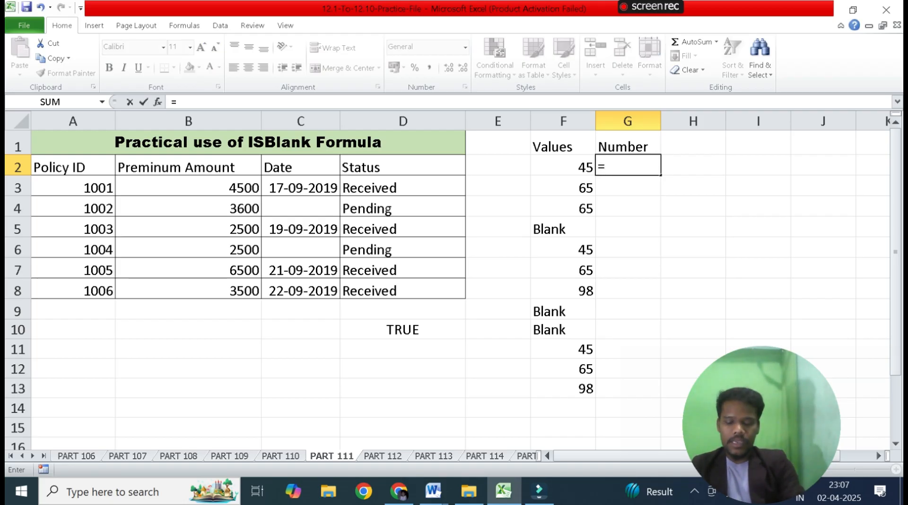
pyautogui.write('if')
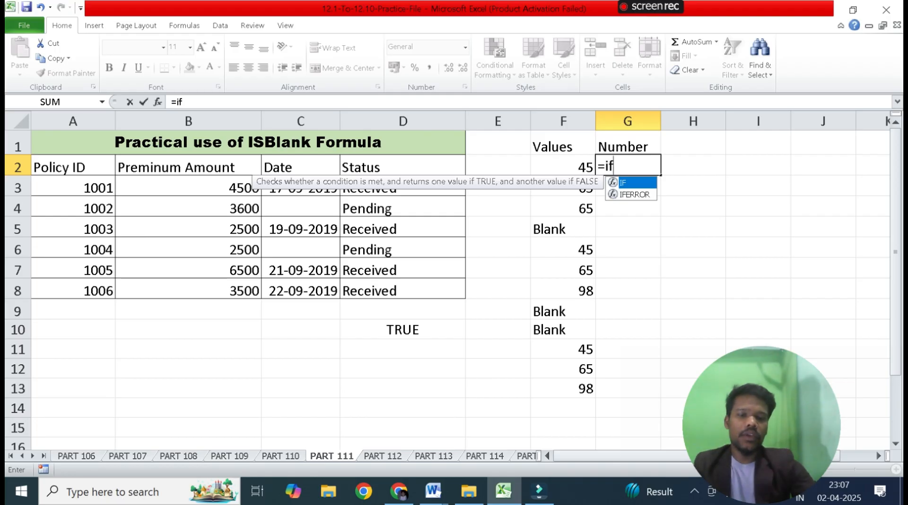
pyautogui.press('Tab')
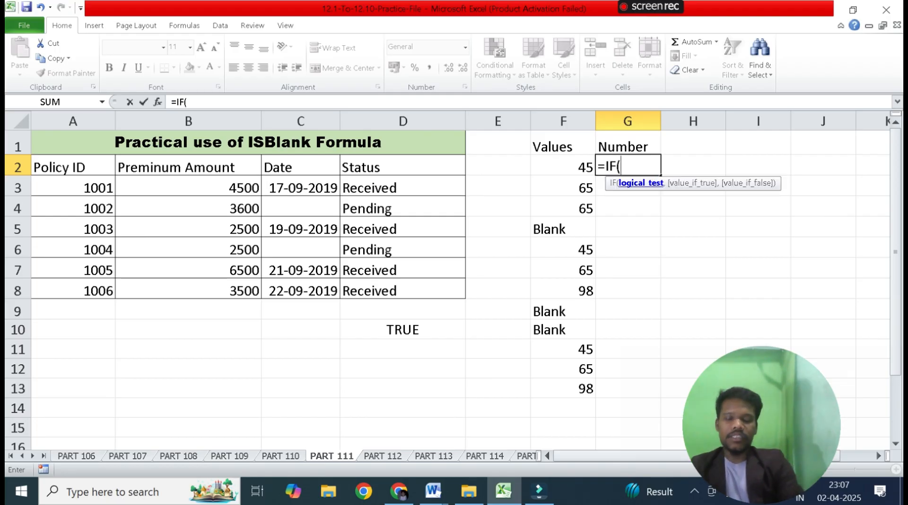
pyautogui.write('iste')
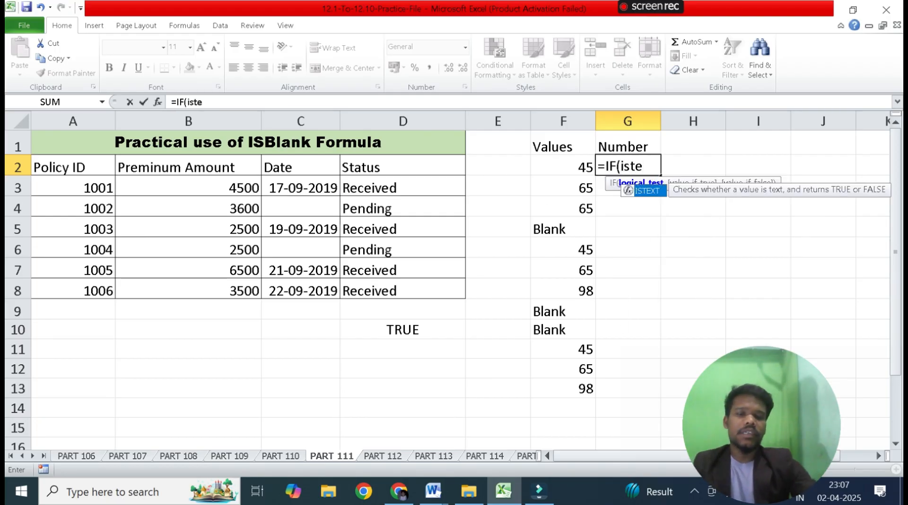
pyautogui.press('Tab')
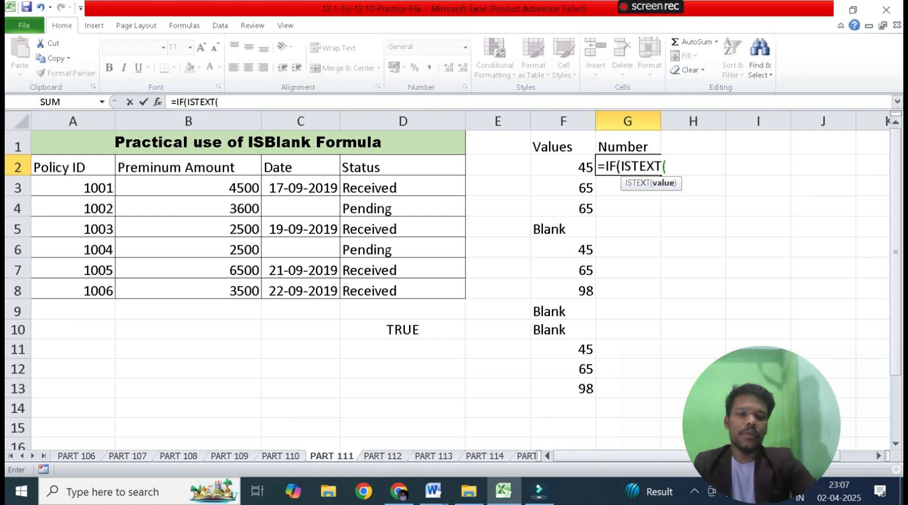
pyautogui.press('Left')
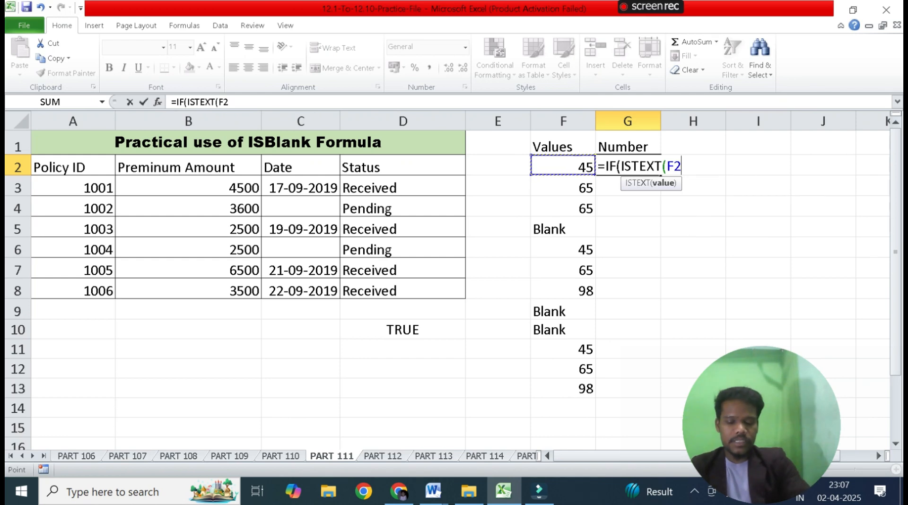
pyautogui.write(')')
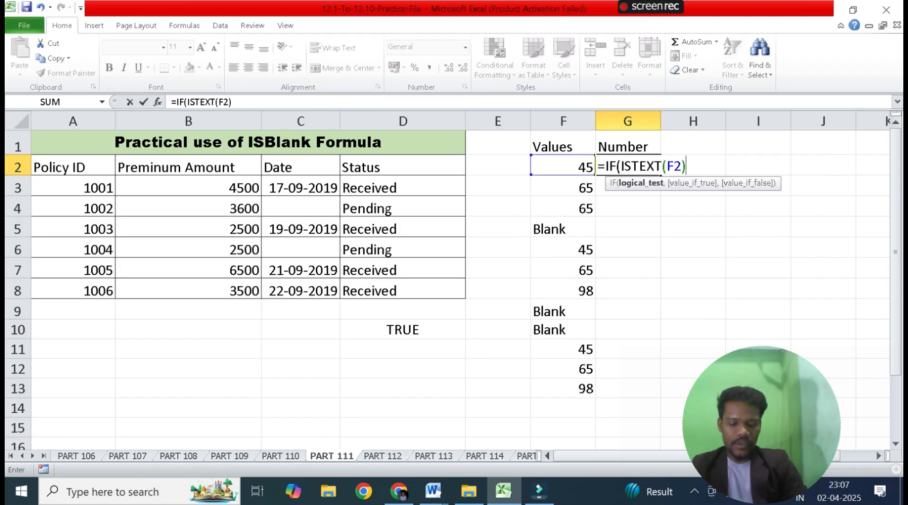
# Complete the IF formula in G2 to return empty text "" when the value is text and F2 otherwise
pyautogui.write(',')
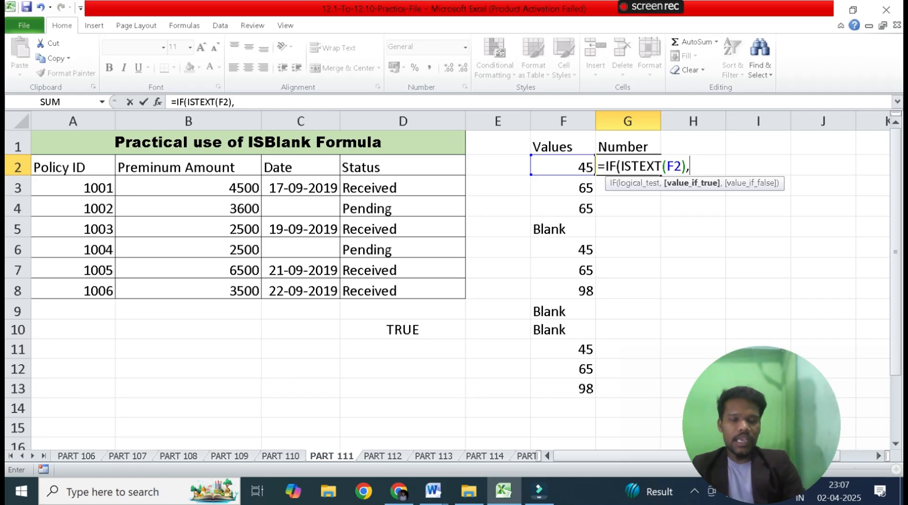
pyautogui.write('"""')
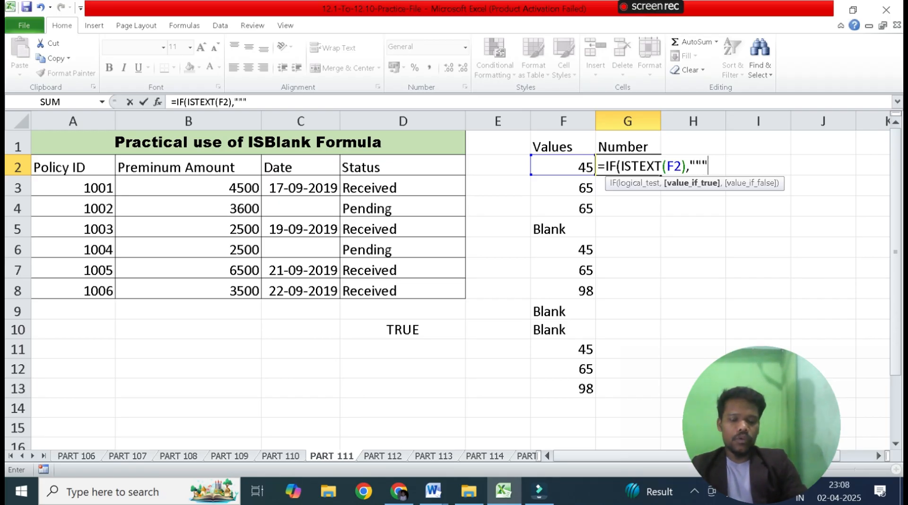
pyautogui.press('BackSpace')
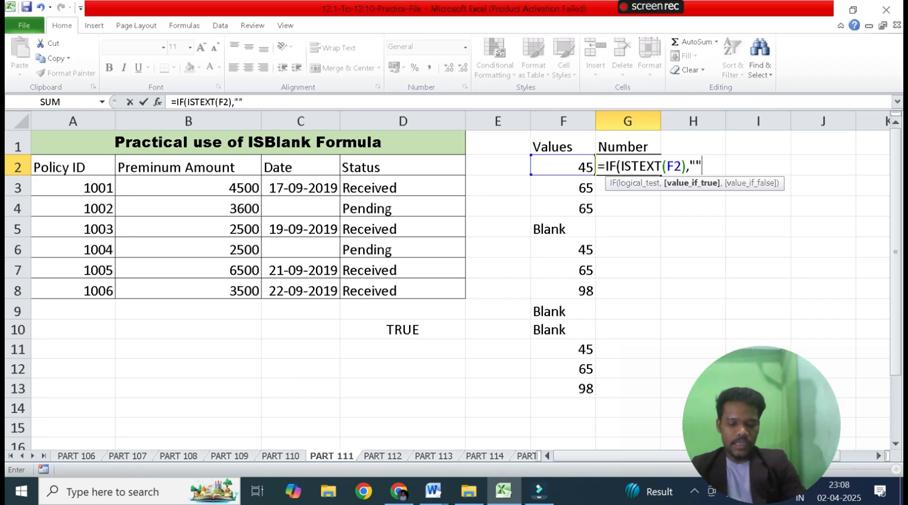
pyautogui.write(',')
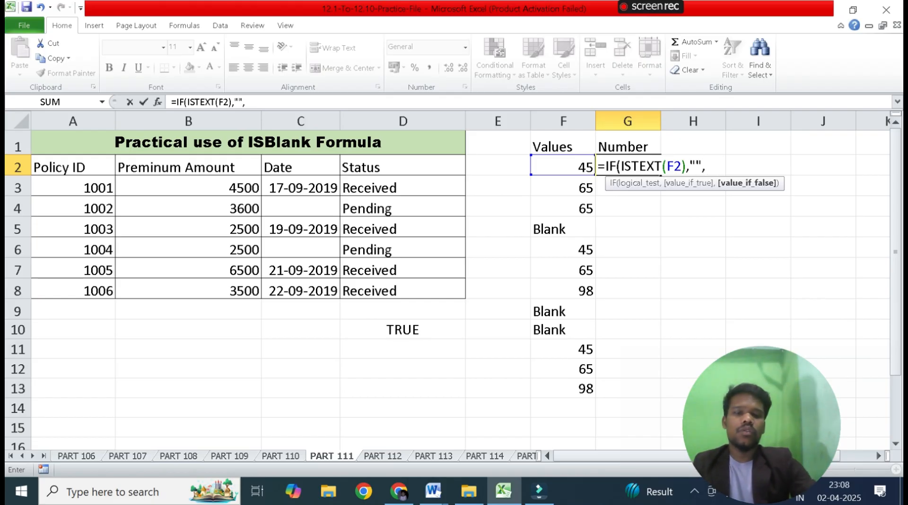
pyautogui.press('Left')
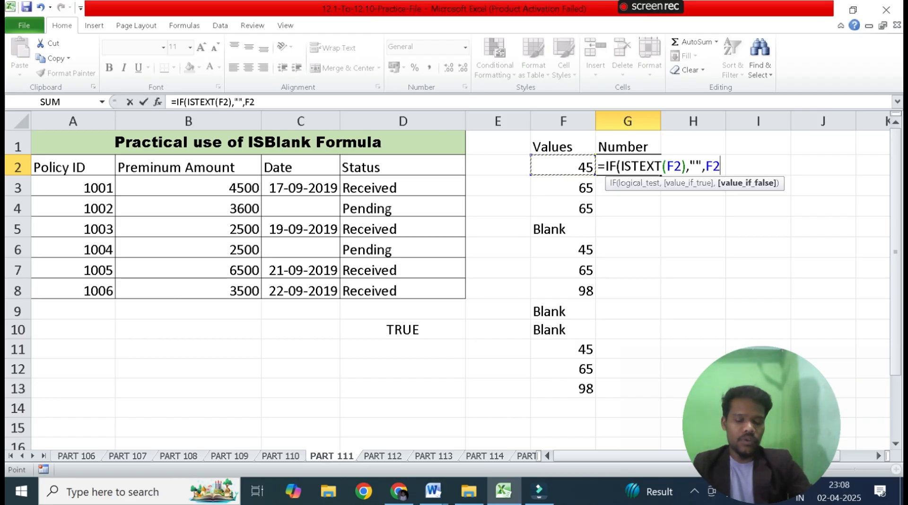
pyautogui.press('Return')
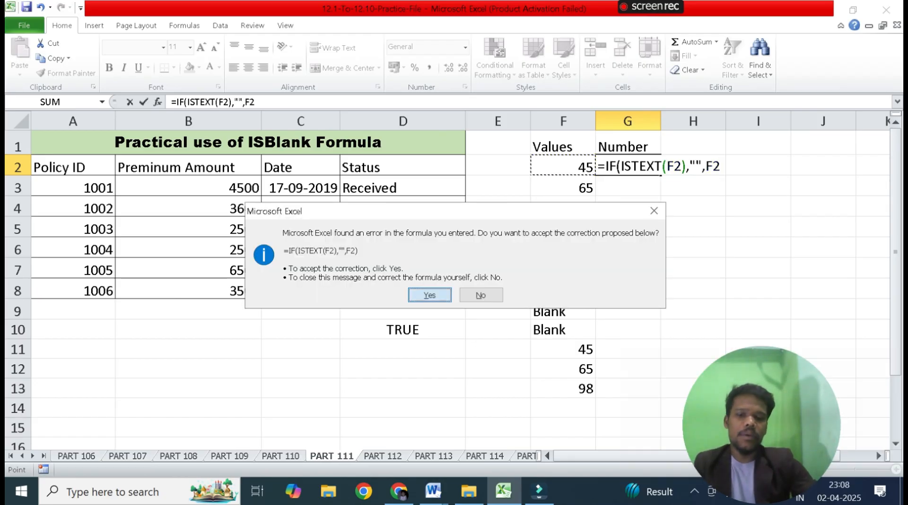
pyautogui.press('Return')
# Copy the formula from G2 down the Number column through G13
pyautogui.press('Up')
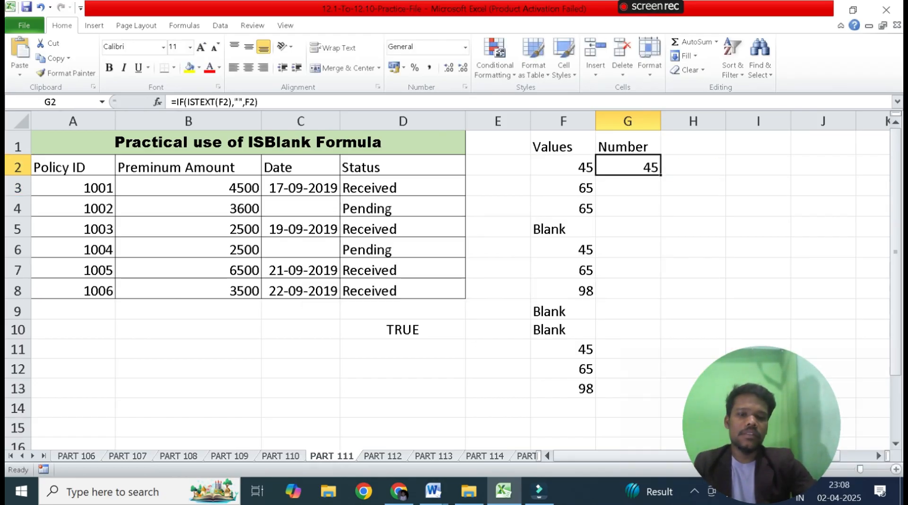
pyautogui.doubleClick(661, 175)
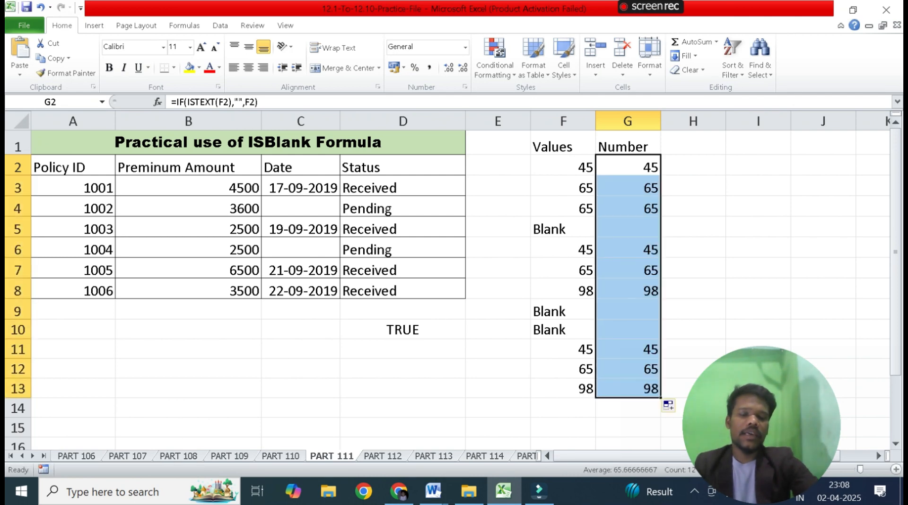
pyautogui.click(628, 409)
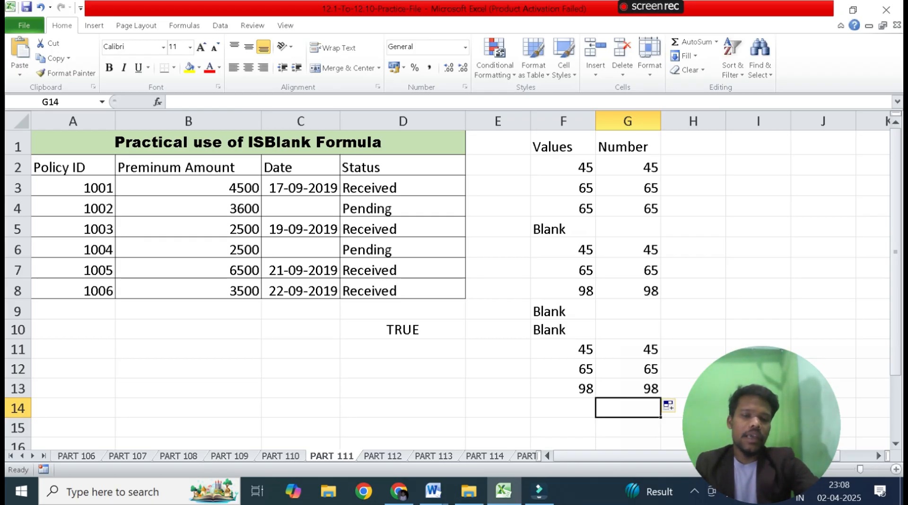
# Examine the copied formula in G9 and open the formula in G2 to review its cell references
pyautogui.click(628, 310)
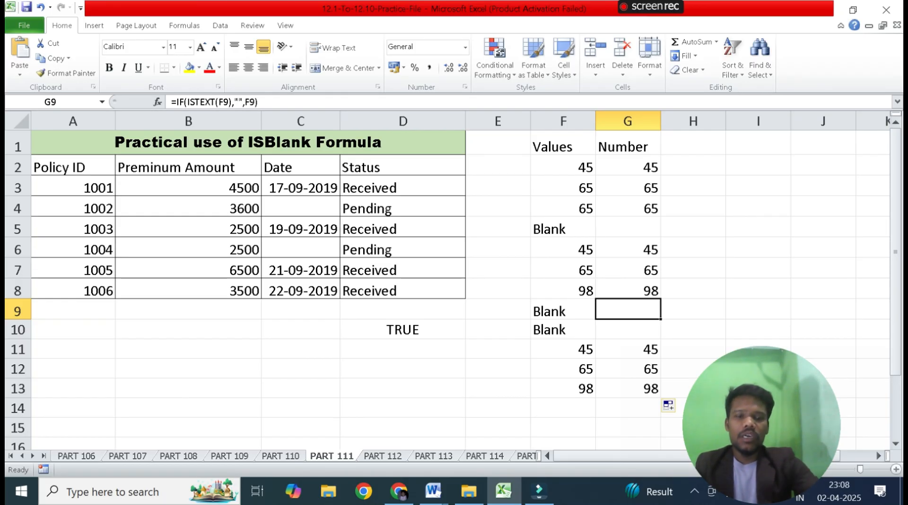
pyautogui.click(627, 186)
pyautogui.click(617, 166)
pyautogui.doubleClick(616, 166)
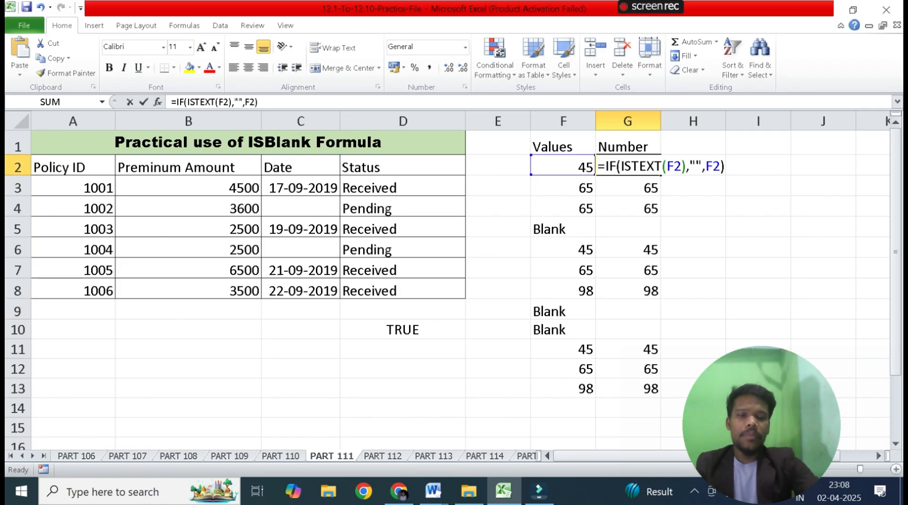